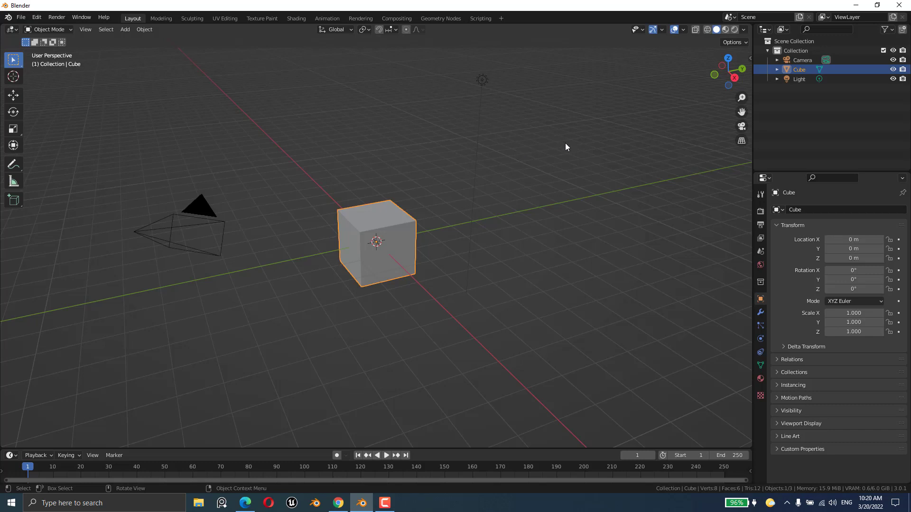
- Select the default cube and choose Object Mode as the interaction mode
{"action": "scroll", "coordinate": [379, 246], "scroll_direction": "up", "scroll_amount": 4}
{"action": "left_click", "coordinate": [474, 200]}
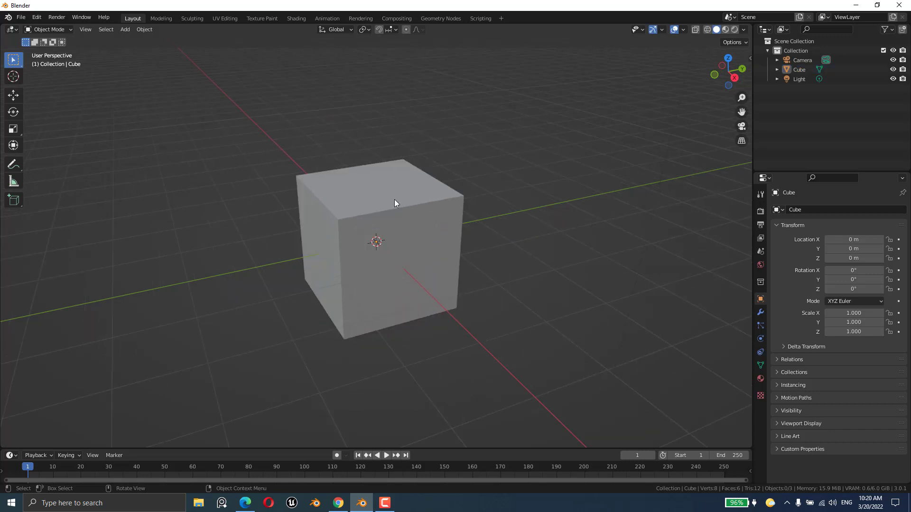
{"action": "left_click", "coordinate": [394, 200]}
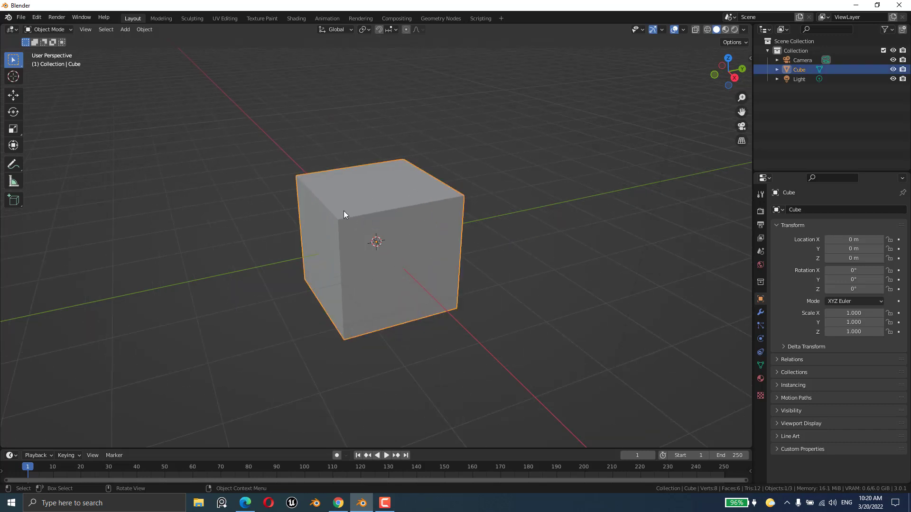
{"action": "left_click", "coordinate": [61, 30]}
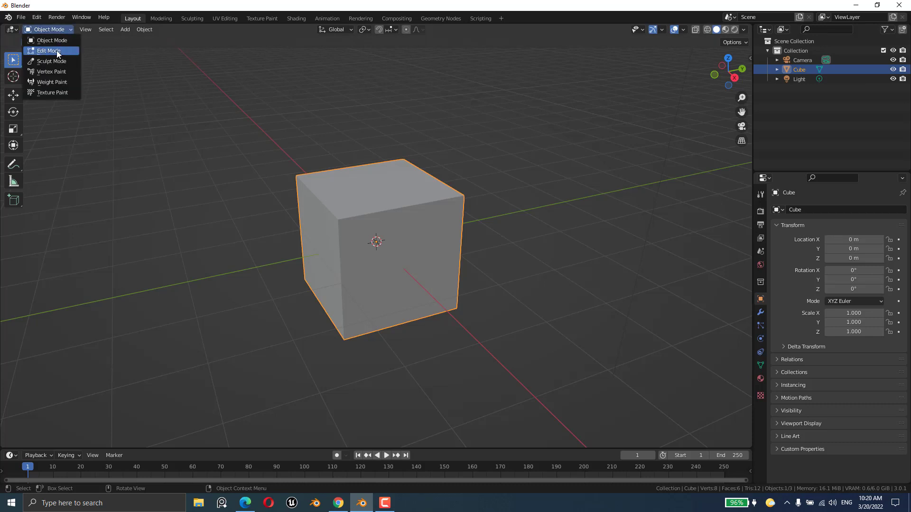
{"action": "left_click", "coordinate": [55, 40]}
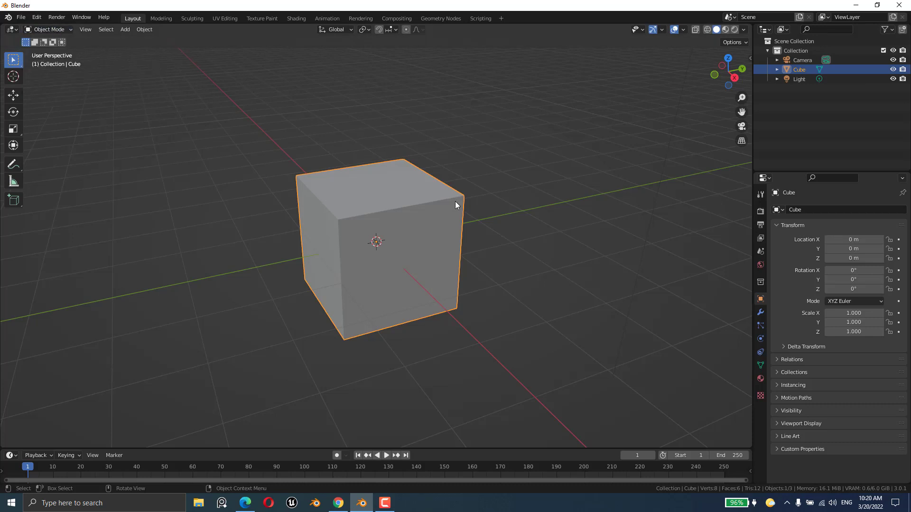
- Start the on-screen key display of the Shortcut VUr add-on and hide the sidebar again
{"action": "key", "text": "n"}
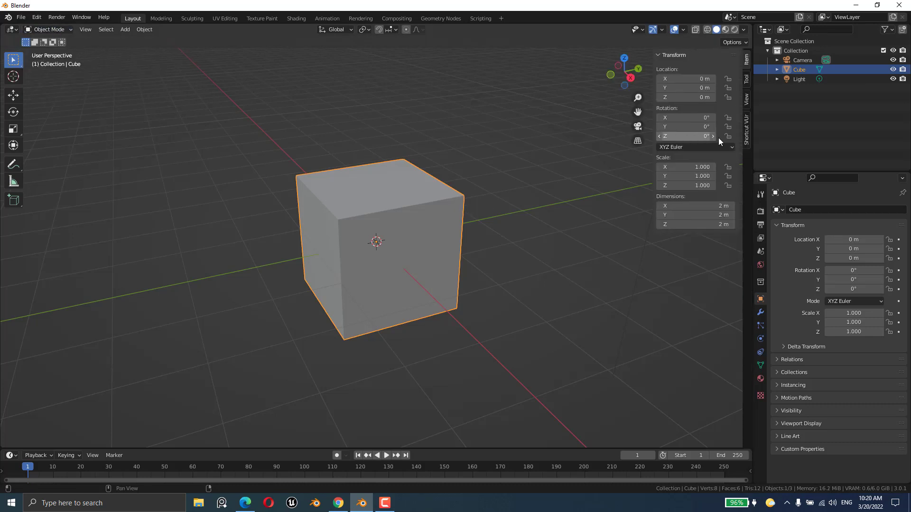
{"action": "left_click", "coordinate": [747, 137]}
{"action": "left_click", "coordinate": [661, 69]}
{"action": "key", "text": "n"}
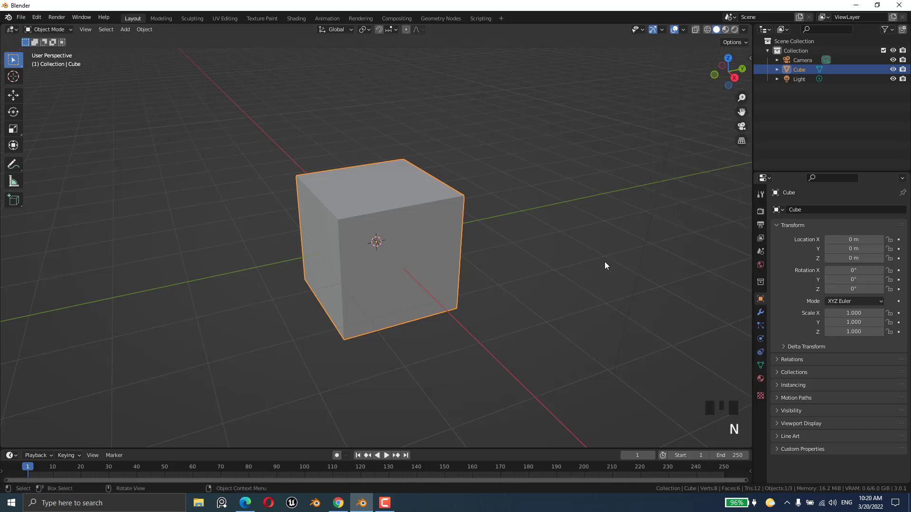
- Enter Edit Mode on the cube
{"action": "key", "text": "Tab"}
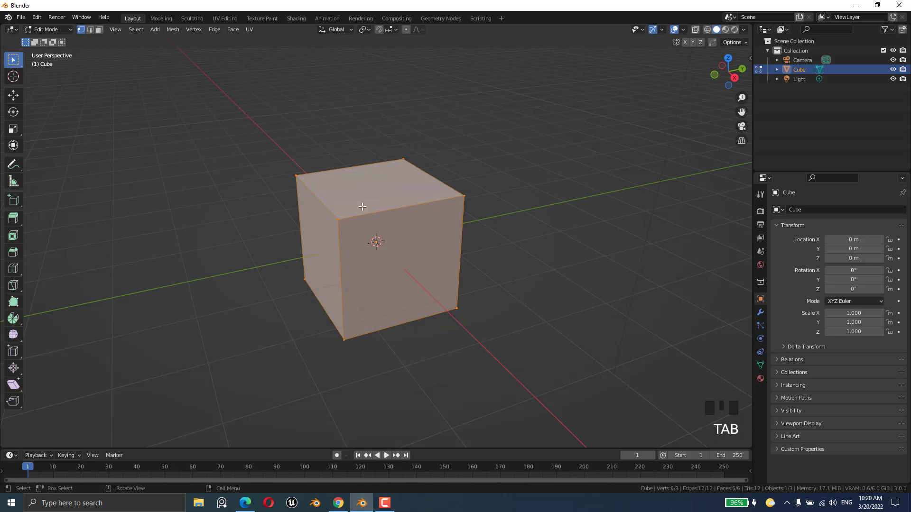
{"action": "middle_click_drag", "start_coordinate": [373, 208], "coordinate": [458, 264]}
{"action": "scroll", "coordinate": [377, 228], "scroll_direction": "up", "scroll_amount": 2}
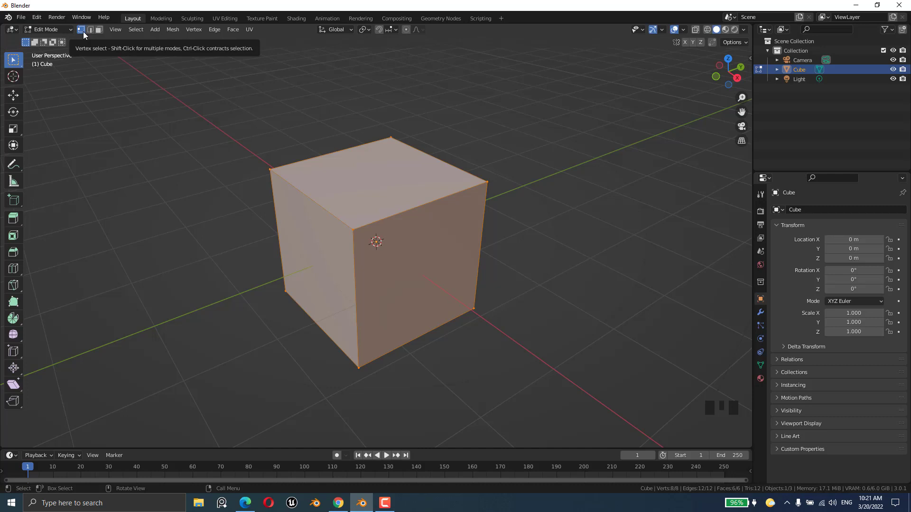
- Select the cube's corner vertices one at a time, going around the top face and the front lower corner
{"action": "left_click", "coordinate": [273, 170]}
{"action": "left_click", "coordinate": [391, 138]}
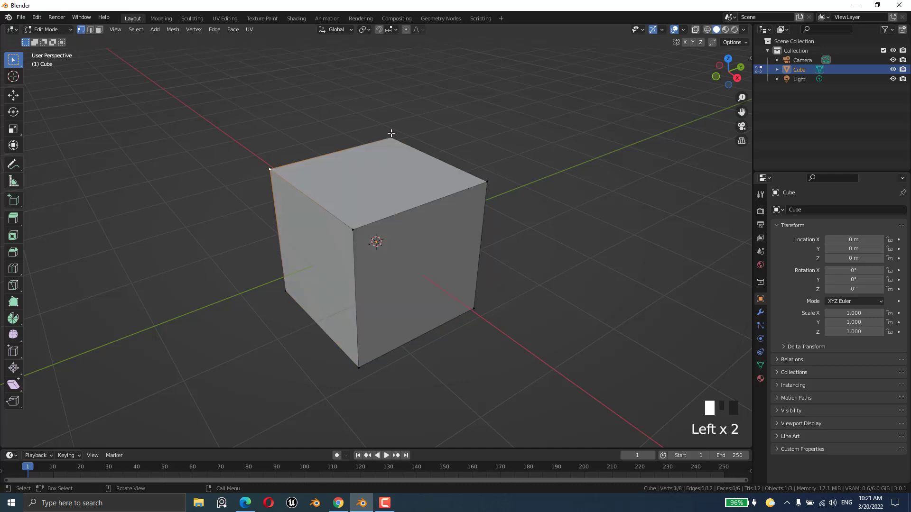
{"action": "left_click", "coordinate": [487, 182]}
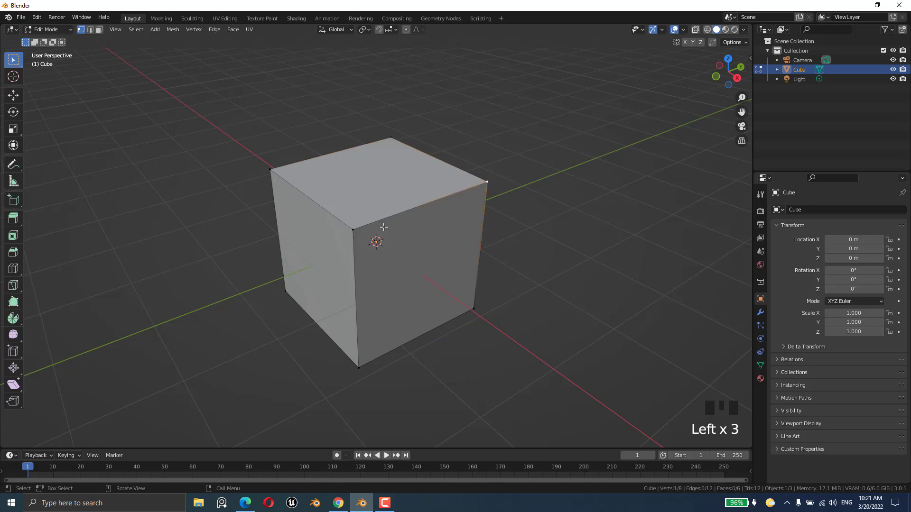
{"action": "left_click", "coordinate": [354, 231]}
{"action": "left_click", "coordinate": [269, 169]}
{"action": "left_click", "coordinate": [358, 365]}
{"action": "left_click", "coordinate": [356, 229]}
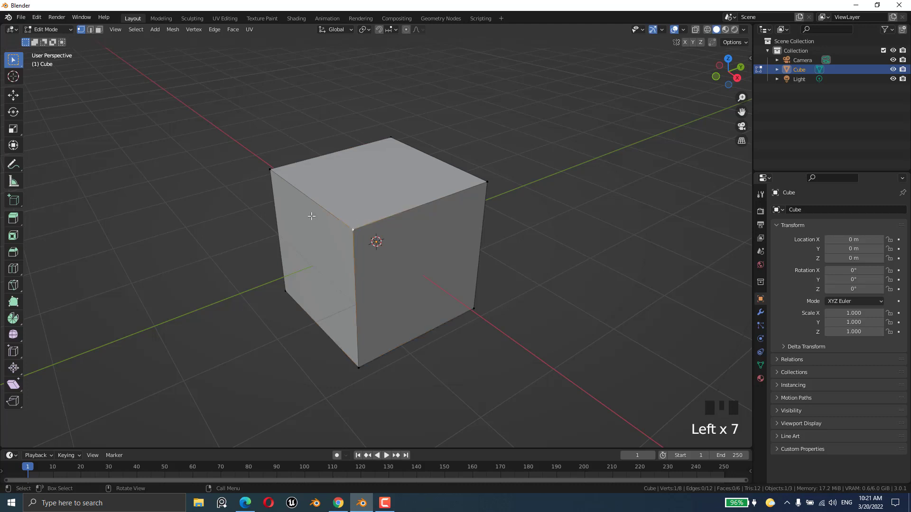
{"action": "left_click", "coordinate": [269, 169]}
{"action": "middle_click_drag", "start_coordinate": [320, 276], "coordinate": [313, 278]}
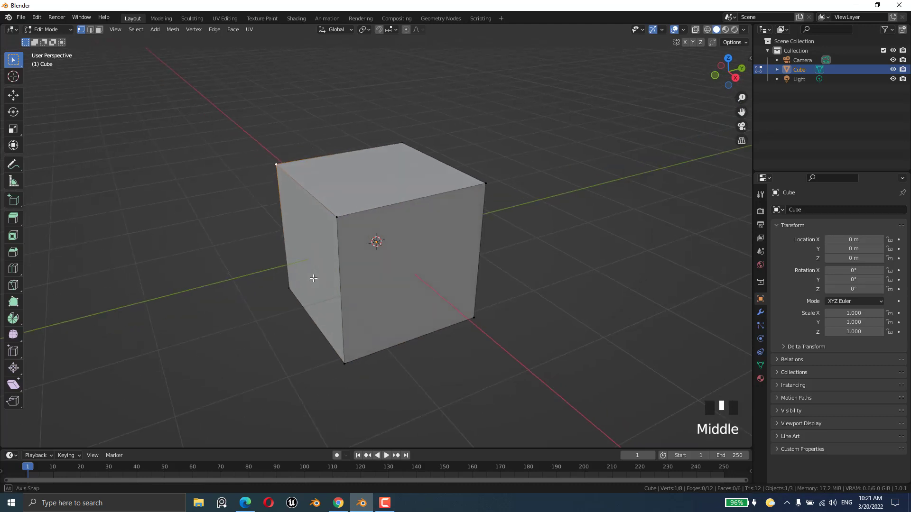
{"action": "left_click", "coordinate": [334, 216]}
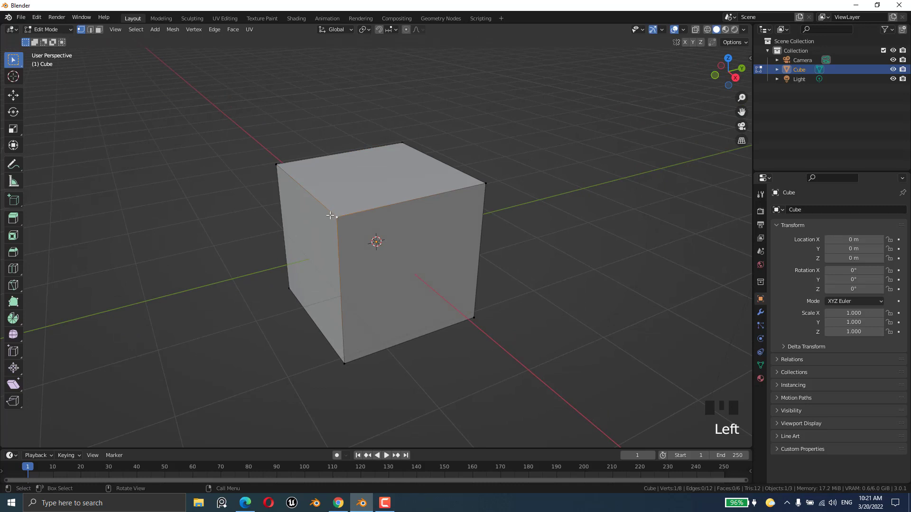
- Box-select the whole cube's vertices, then clear the selection
{"action": "left_click_drag", "start_coordinate": [196, 101], "coordinate": [549, 412]}
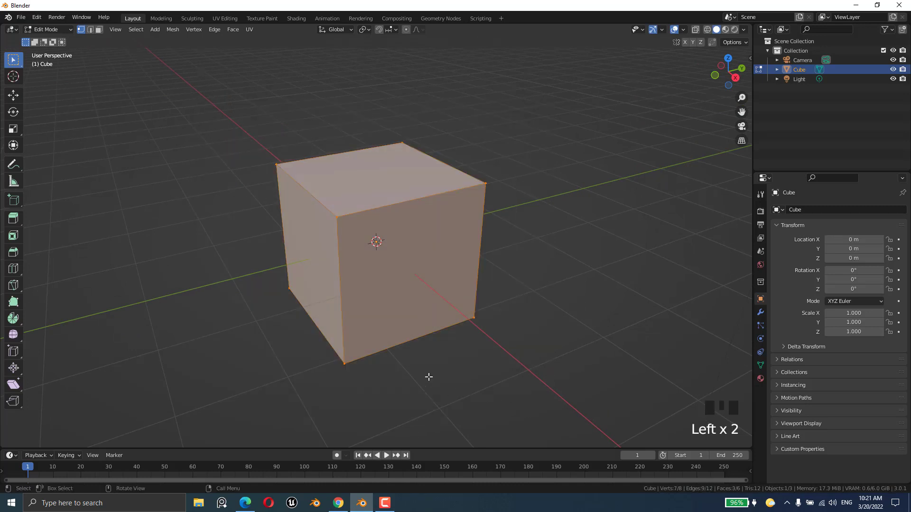
{"action": "middle_click_drag", "start_coordinate": [429, 376], "coordinate": [417, 370]}
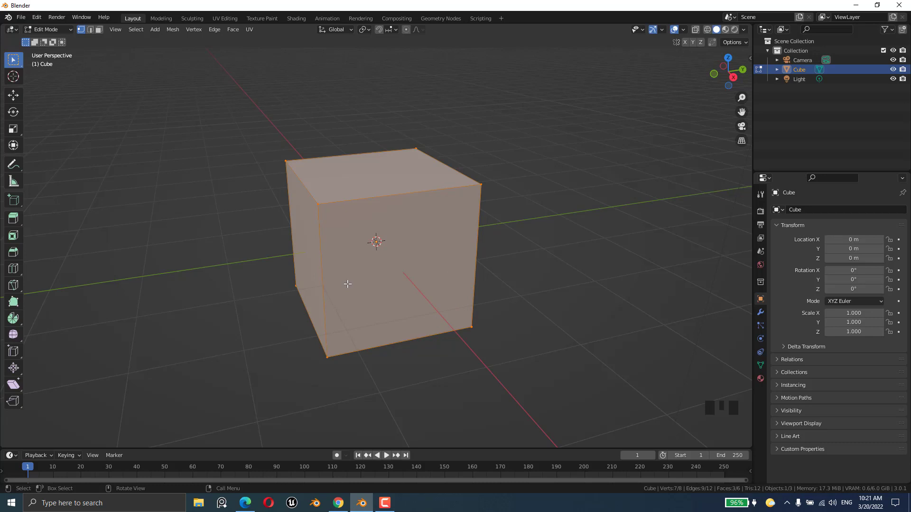
{"action": "left_click", "coordinate": [258, 299]}
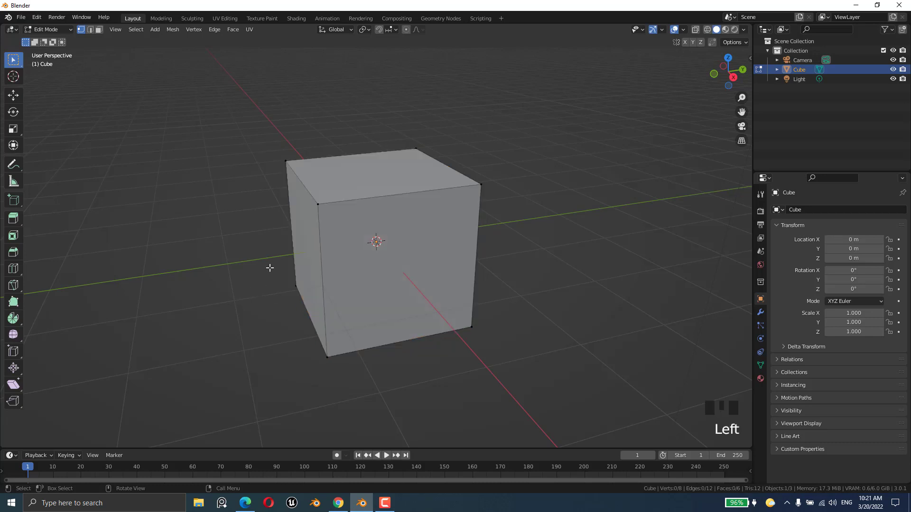
- Select two adjacent top vertices together, then handwrite a short annotation beside the cube and erase it
{"action": "left_click", "coordinate": [317, 203]}
{"action": "left_click", "coordinate": [285, 159], "text": "shift"}
{"action": "key", "text": "d"}
{"action": "mouse_move", "coordinate": [514, 97]}
{"action": "left_mouse_down"}
{"action": "mouse_move", "coordinate": [517, 121]}
{"action": "mouse_move", "coordinate": [560, 105]}
{"action": "left_mouse_up"}
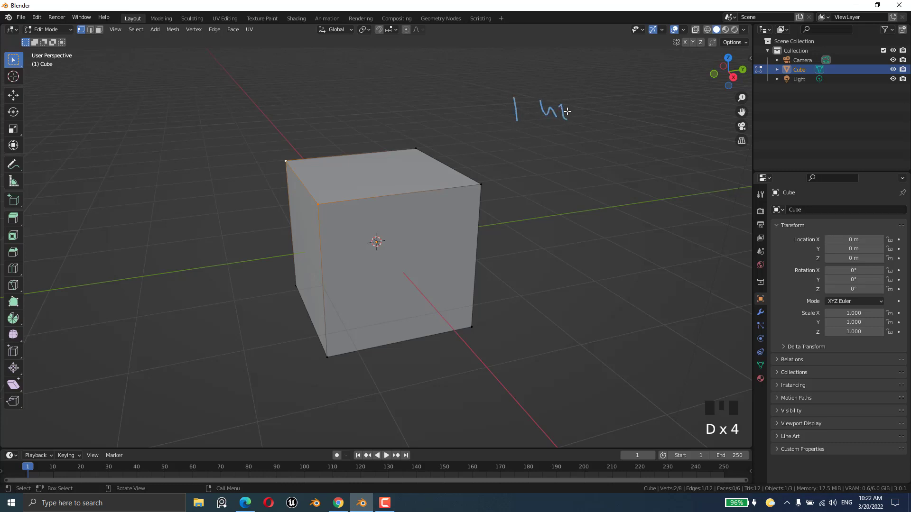
{"action": "mouse_move", "coordinate": [559, 108]}
{"action": "right_mouse_down"}
{"action": "mouse_move", "coordinate": [544, 127]}
{"action": "mouse_move", "coordinate": [504, 126]}
{"action": "mouse_move", "coordinate": [514, 100]}
{"action": "mouse_move", "coordinate": [526, 126]}
{"action": "right_mouse_up"}
- Select only the nearest top corner vertex and move it freely, slightly down and outward
{"action": "left_click", "coordinate": [335, 203]}
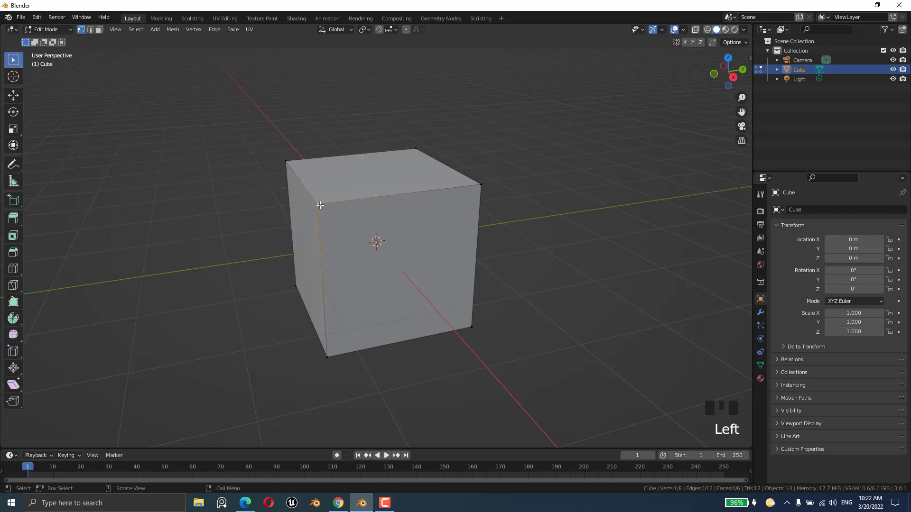
{"action": "left_click", "coordinate": [283, 161], "text": "shift"}
{"action": "left_click", "coordinate": [316, 202]}
{"action": "key", "text": "g"}
{"action": "left_click", "coordinate": [308, 218]}
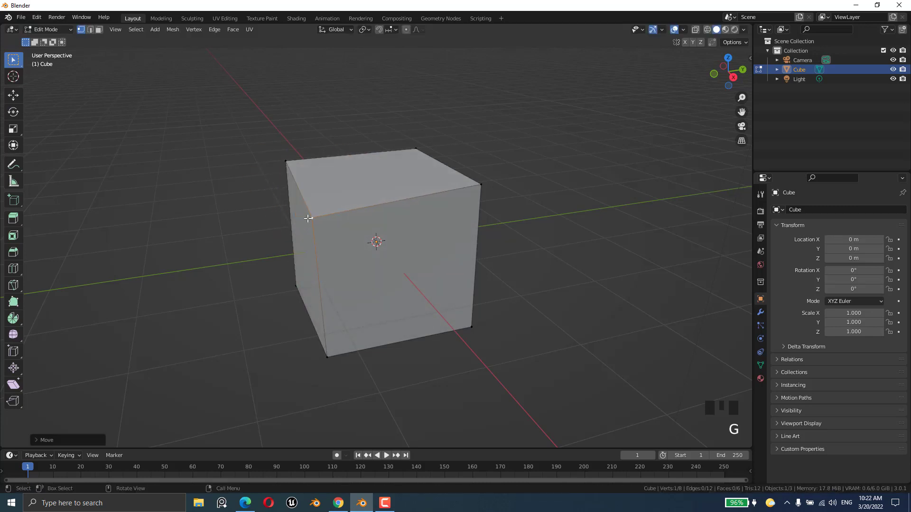
- Try moving the same corner vertex along the global Y and X axes, then raise it along Z
{"action": "key", "text": "g"}
{"action": "key", "text": "g"}
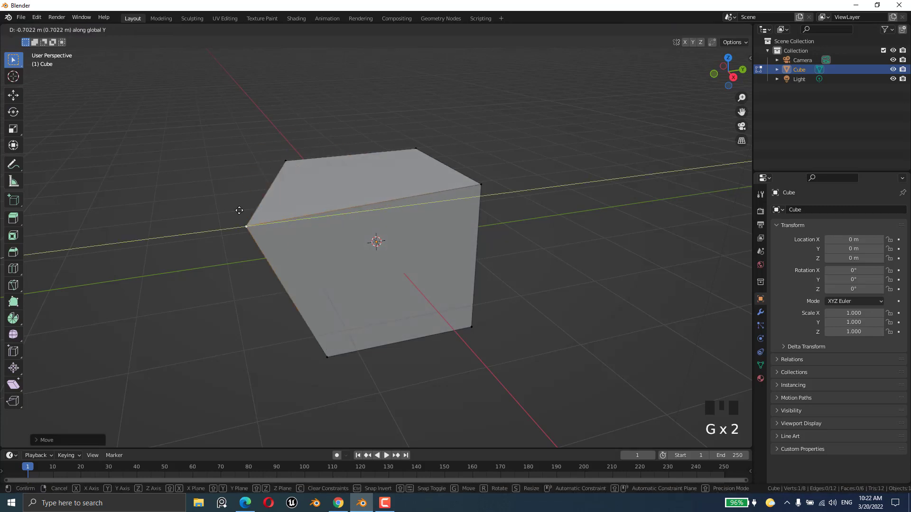
{"action": "key", "text": "x"}
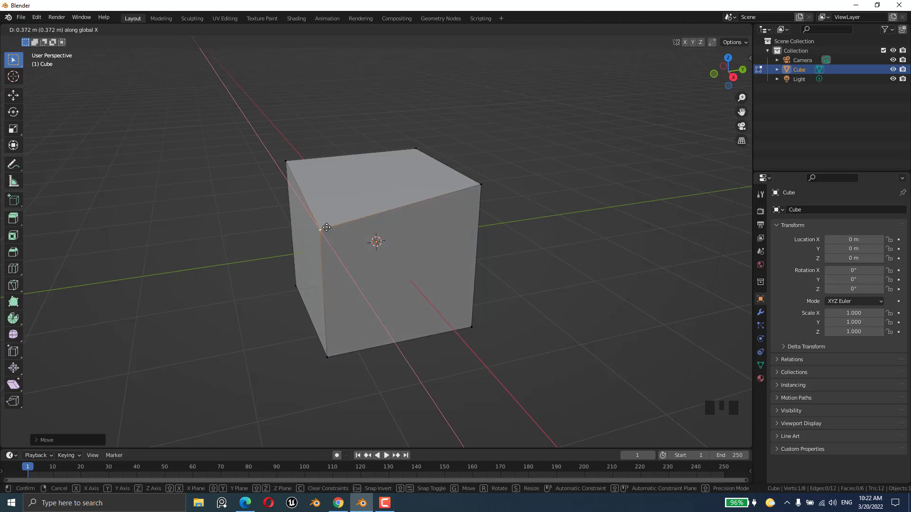
{"action": "left_click", "coordinate": [335, 236]}
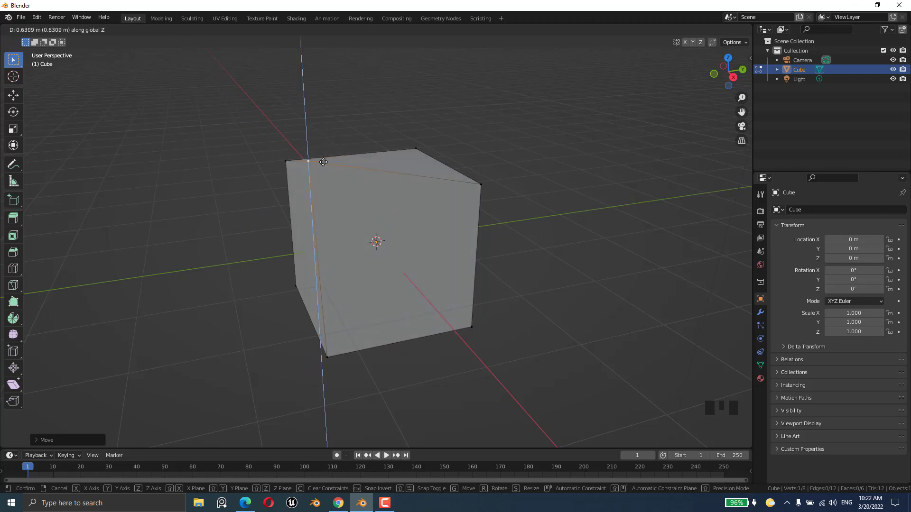
{"action": "middle_click_drag", "start_coordinate": [337, 209], "coordinate": [417, 256]}
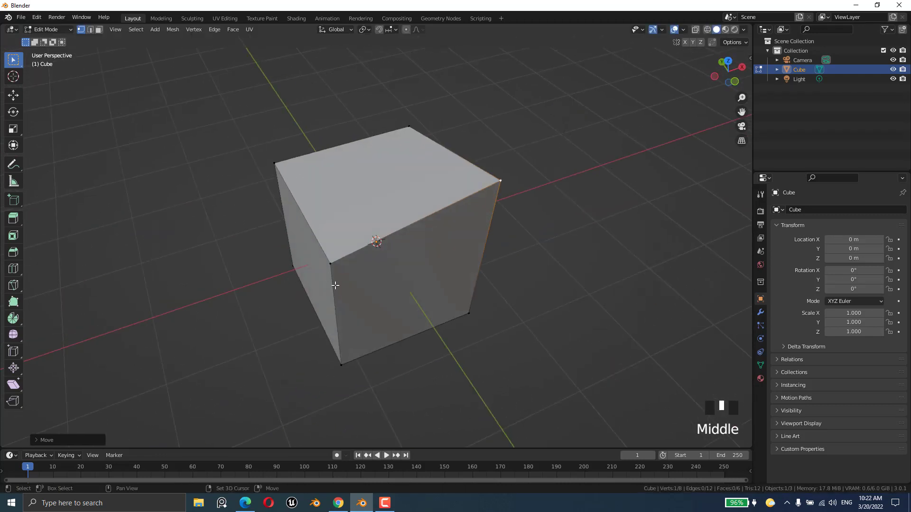
- Add the two neighbouring top vertices to the selection and move all three down along the Z axis
{"action": "left_click", "coordinate": [330, 263], "text": "shift"}
{"action": "left_click", "coordinate": [410, 126], "text": "shift"}
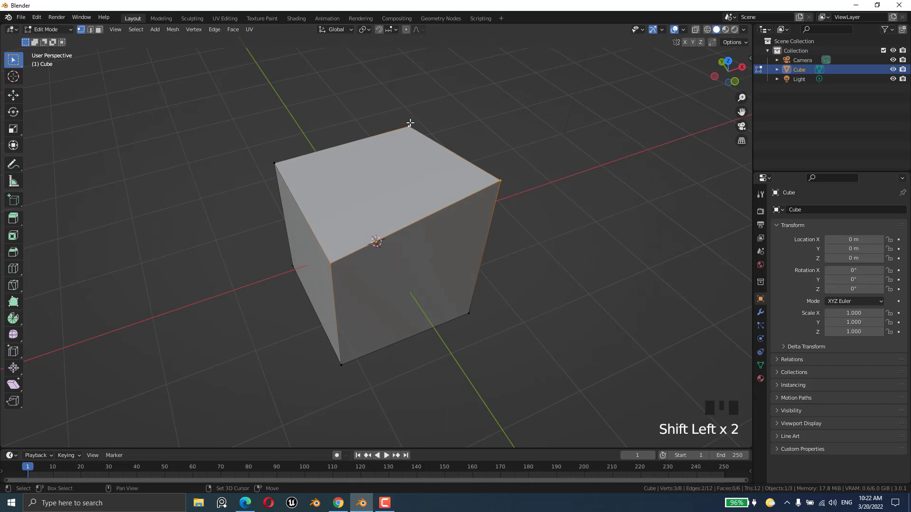
{"action": "key", "text": "g"}
{"action": "key", "text": "z"}
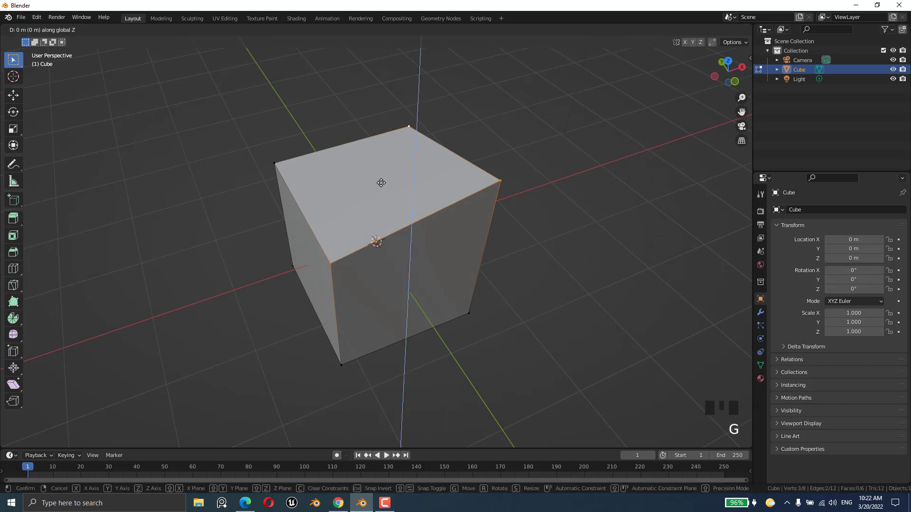
{"action": "left_click", "coordinate": [378, 234]}
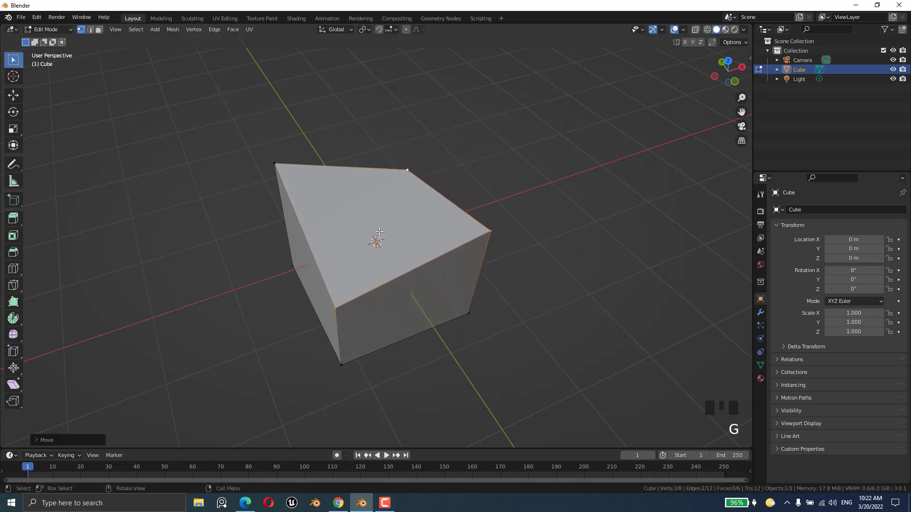
- Switch to edge selection and move the front top edge between the lowered vertices freely, slightly downward
{"action": "middle_click_drag", "start_coordinate": [378, 233], "coordinate": [318, 259]}
{"action": "left_click", "coordinate": [496, 234]}
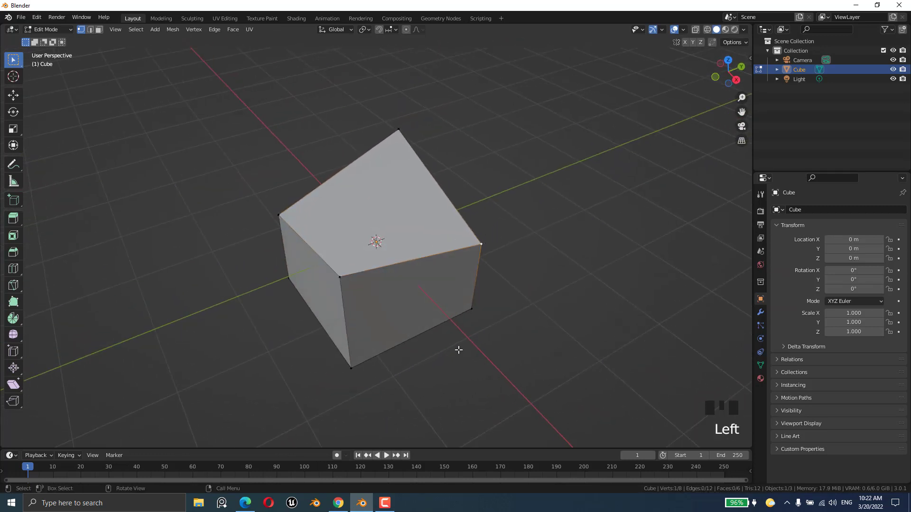
{"action": "middle_click_drag", "start_coordinate": [458, 350], "coordinate": [447, 332]}
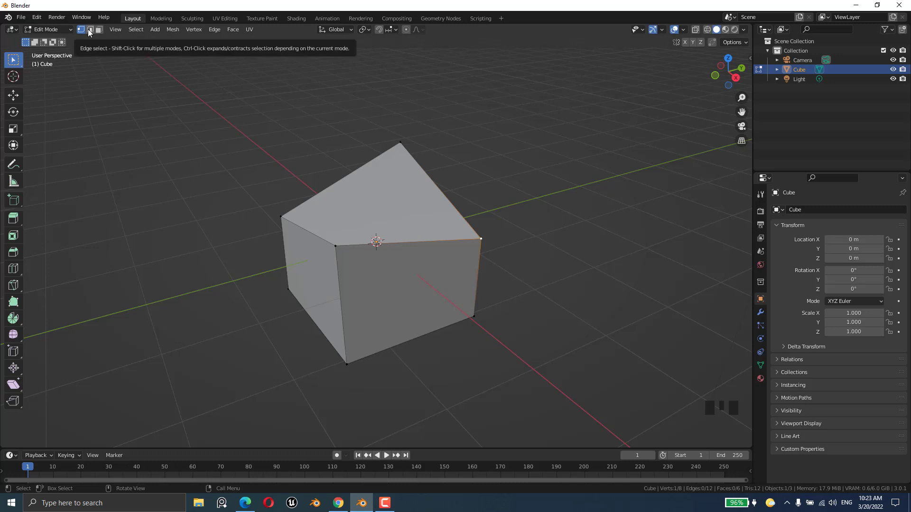
{"action": "key", "text": "2"}
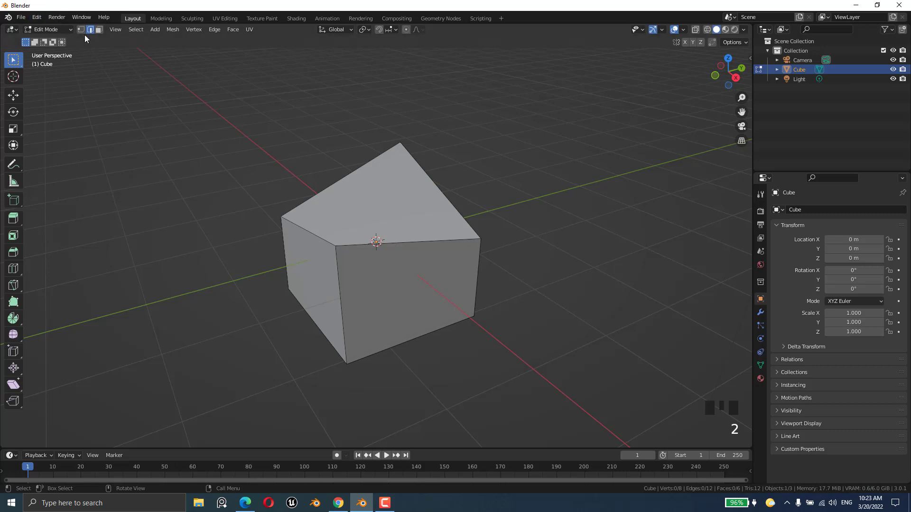
{"action": "left_click", "coordinate": [405, 244]}
{"action": "key", "text": "g"}
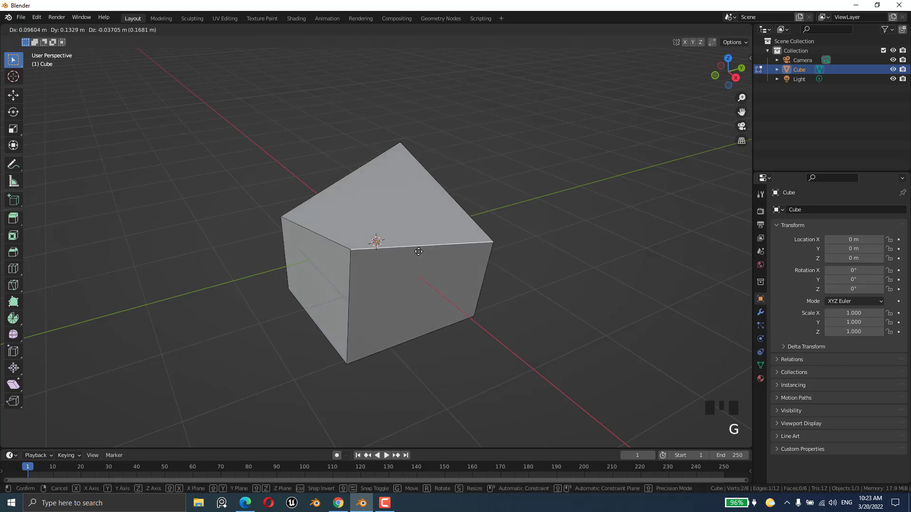
{"action": "left_click", "coordinate": [405, 268]}
- Rotate the selected top edge freely to a steep slant and scale it down
{"action": "key", "text": "r"}
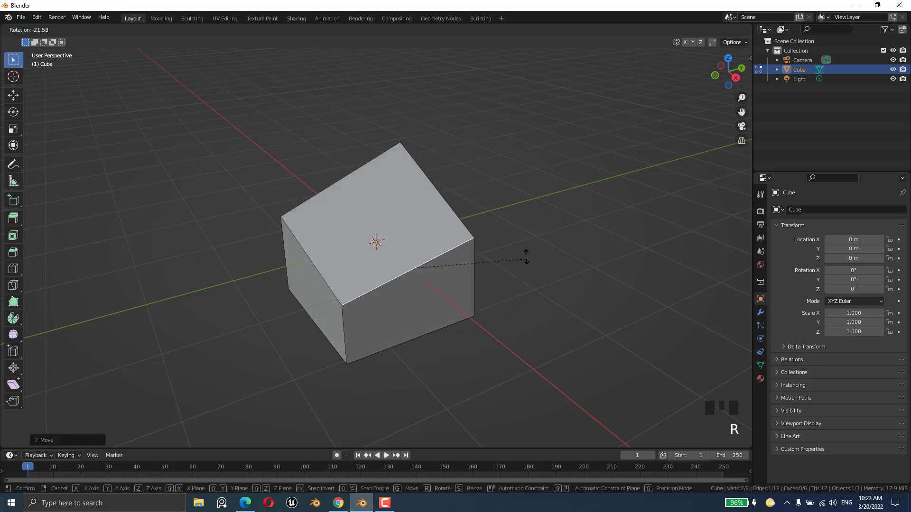
{"action": "left_click", "coordinate": [508, 223]}
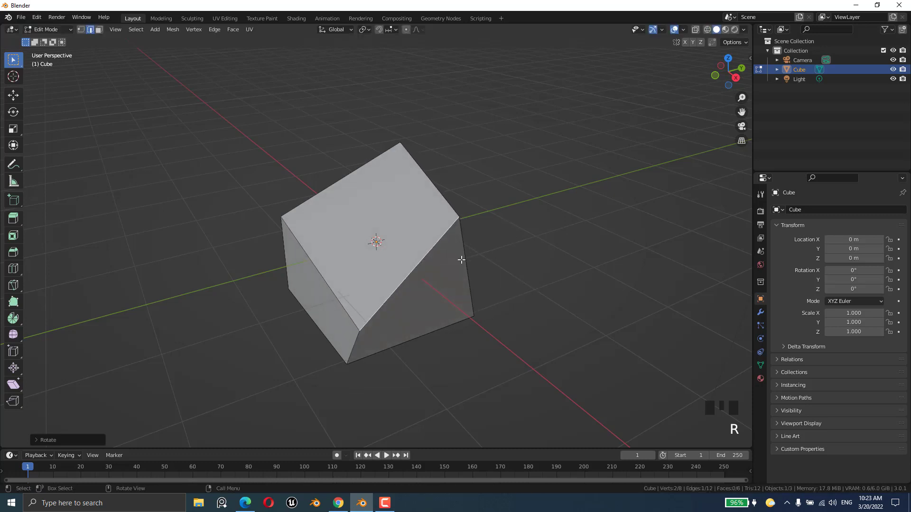
{"action": "key", "text": "s"}
{"action": "left_click", "coordinate": [476, 286]}
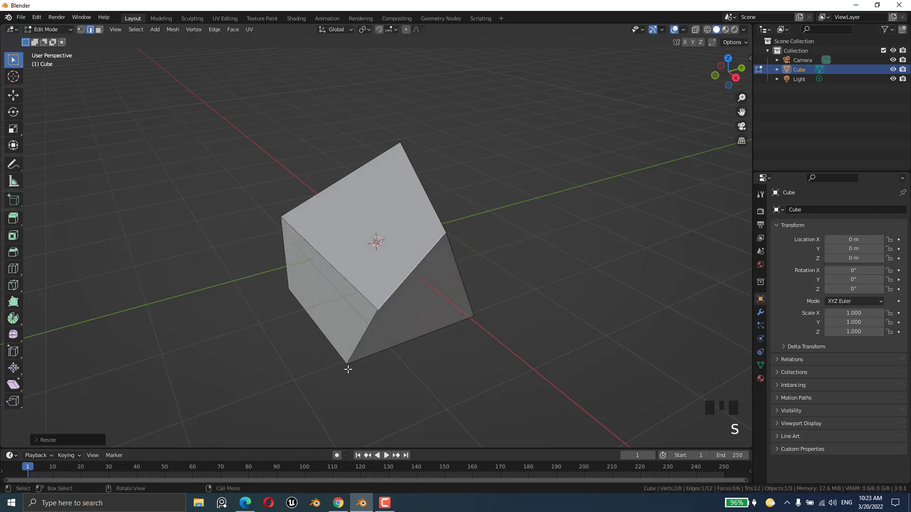
- Add the opposite top edge to the edge selection and scale both edges down together, narrowing the cube's top
{"action": "middle_click_drag", "start_coordinate": [349, 369], "coordinate": [290, 214]}
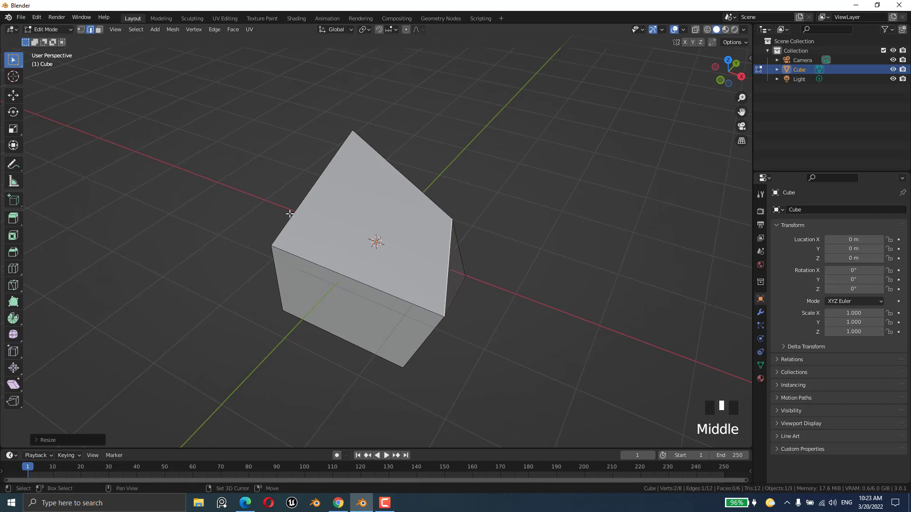
{"action": "left_click", "coordinate": [292, 217], "text": "shift"}
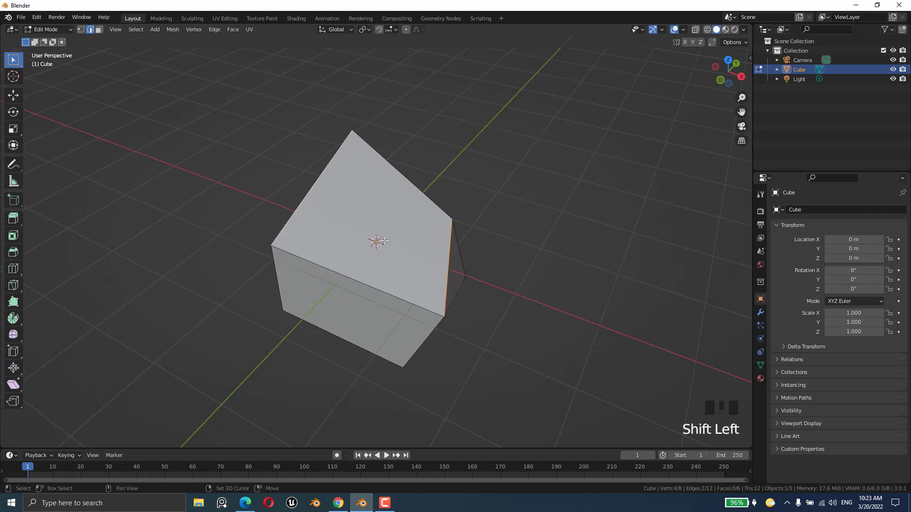
{"action": "key", "text": "s"}
{"action": "left_click", "coordinate": [494, 292]}
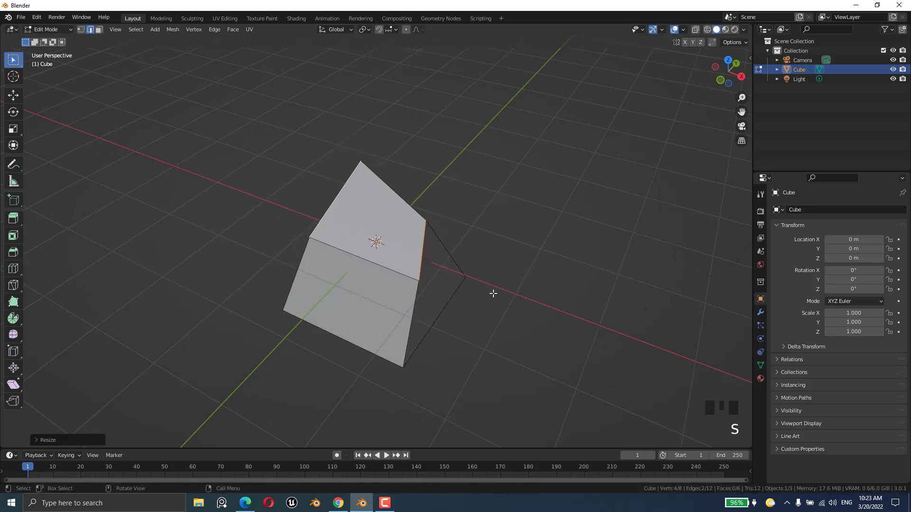
{"action": "middle_click_drag", "start_coordinate": [494, 292], "coordinate": [447, 282]}
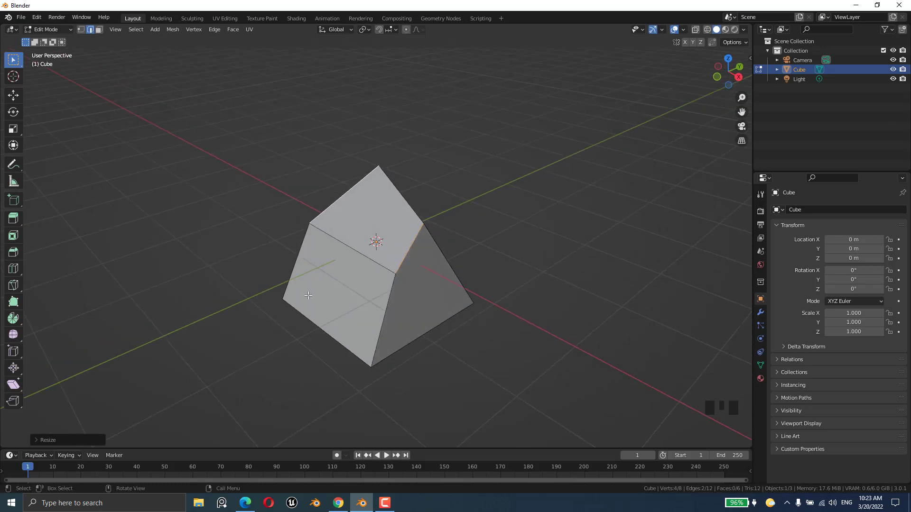
- Switch to vertex selection, pick the top face's four corner vertices one after another, and clear the selection
{"action": "key", "text": "1"}
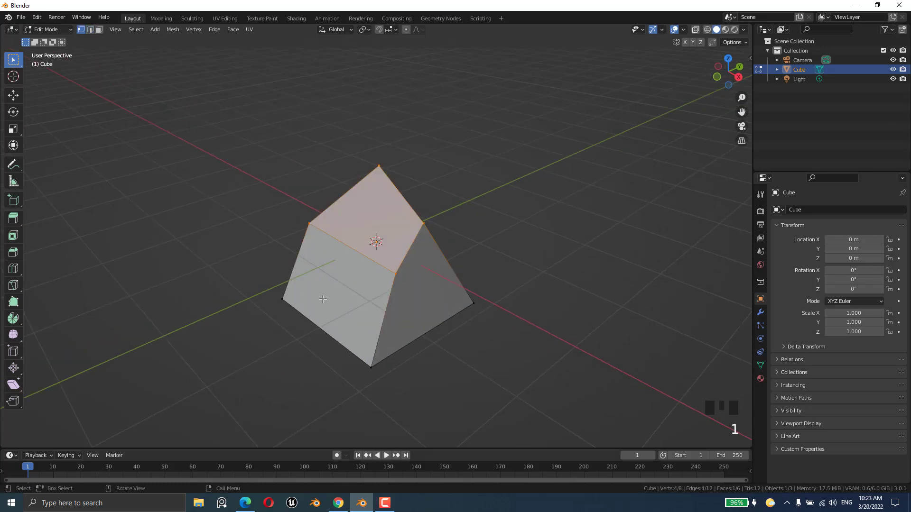
{"action": "left_click", "coordinate": [398, 272]}
{"action": "left_click", "coordinate": [421, 221]}
{"action": "left_click", "coordinate": [379, 167]}
{"action": "left_click", "coordinate": [309, 223]}
{"action": "left_click", "coordinate": [261, 205]}
- Switch to face selection, move the top face freely downward, and deselect it
{"action": "key", "text": "3"}
{"action": "left_click", "coordinate": [347, 209]}
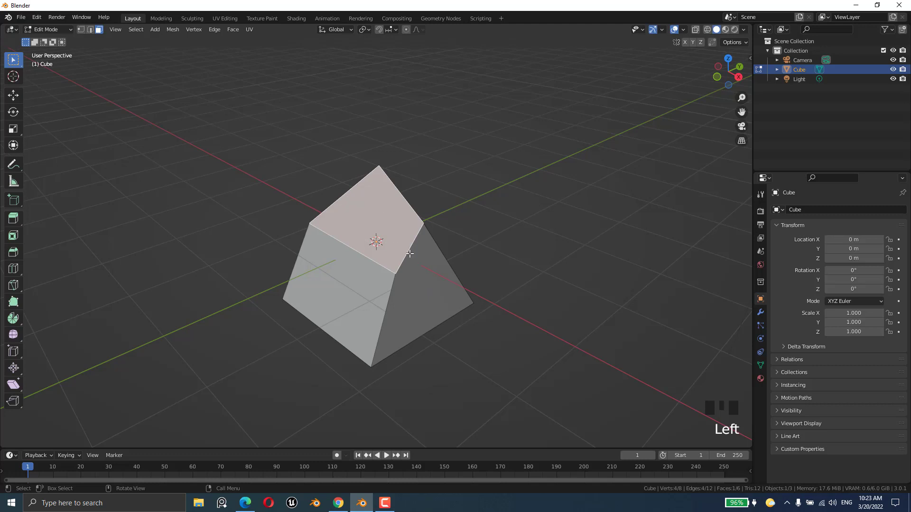
{"action": "key", "text": "g"}
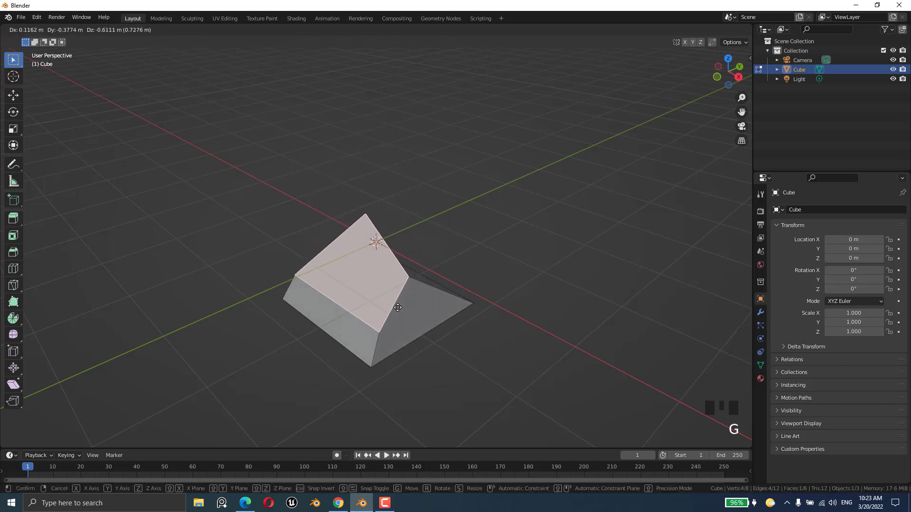
{"action": "left_click", "coordinate": [395, 287]}
{"action": "middle_click_drag", "start_coordinate": [423, 312], "coordinate": [441, 266]}
{"action": "left_click", "coordinate": [471, 234]}
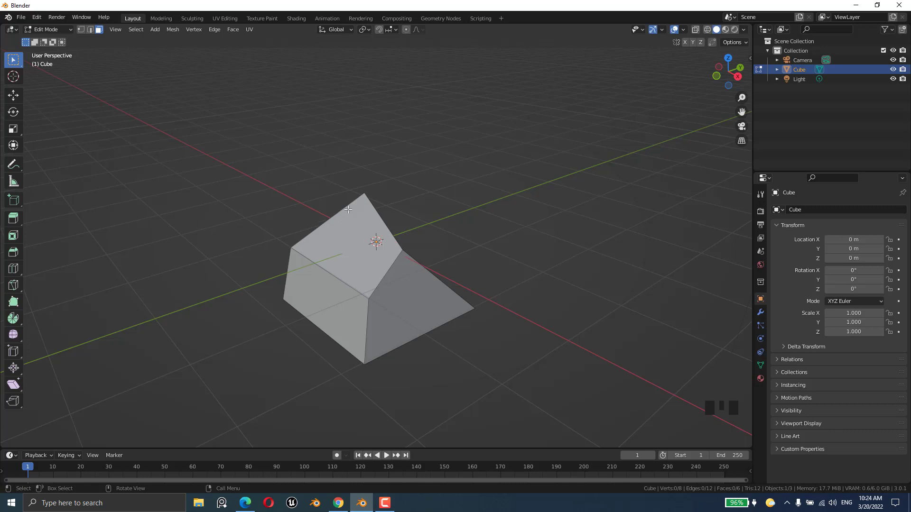
- Select all four corner vertices of the top face together in vertex selection mode and clear the selection
{"action": "key", "text": "1"}
{"action": "left_click", "coordinate": [362, 193], "text": "shift"}
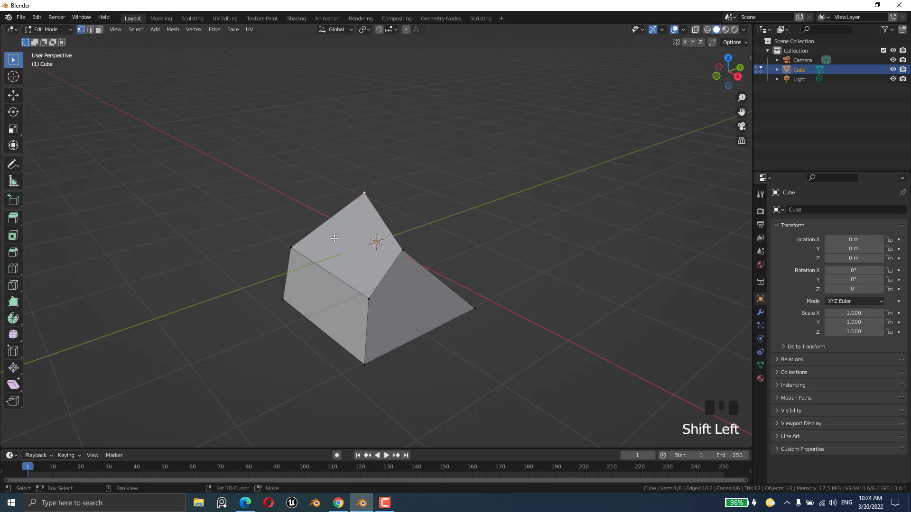
{"action": "left_click", "coordinate": [292, 245], "text": "shift"}
{"action": "left_click", "coordinate": [369, 299], "text": "shift"}
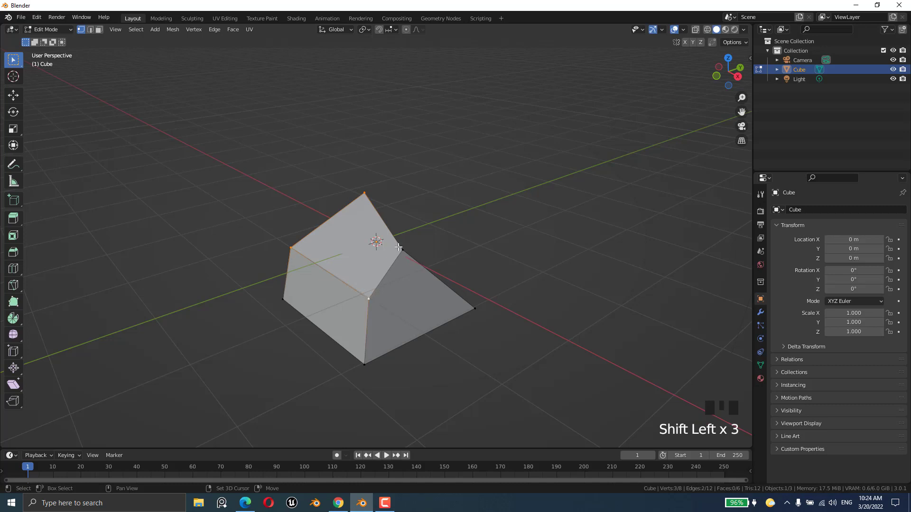
{"action": "left_click", "coordinate": [399, 247], "text": "shift"}
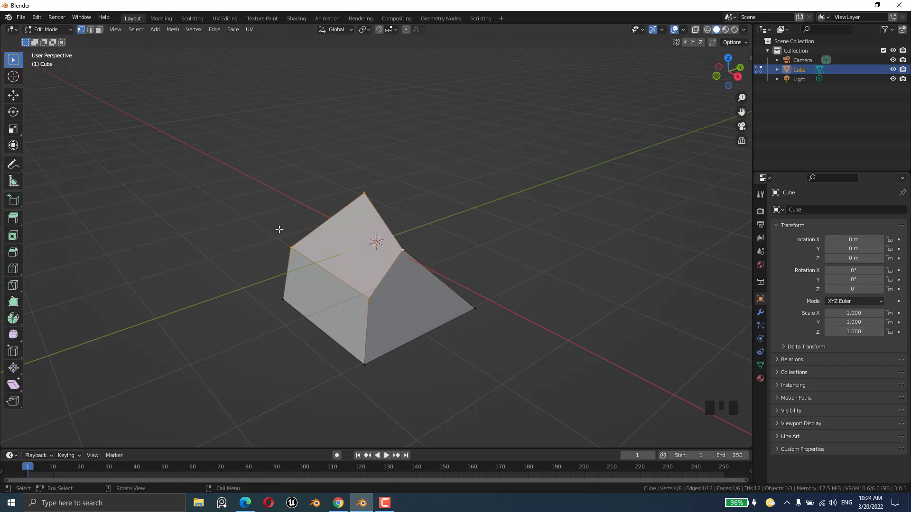
{"action": "left_click", "coordinate": [246, 215]}
- Select the top face directly in face selection mode and return to vertex selection mode
{"action": "key", "text": "3"}
{"action": "left_click", "coordinate": [348, 228]}
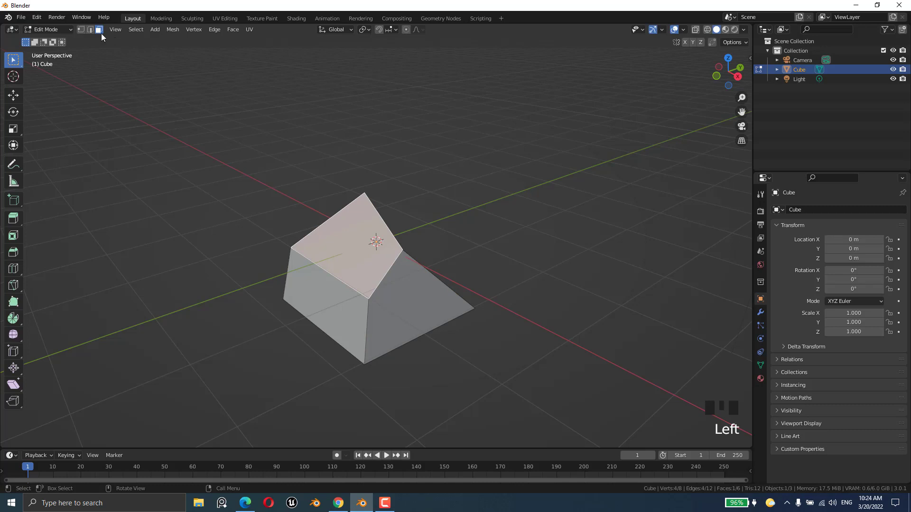
{"action": "key", "text": "1"}
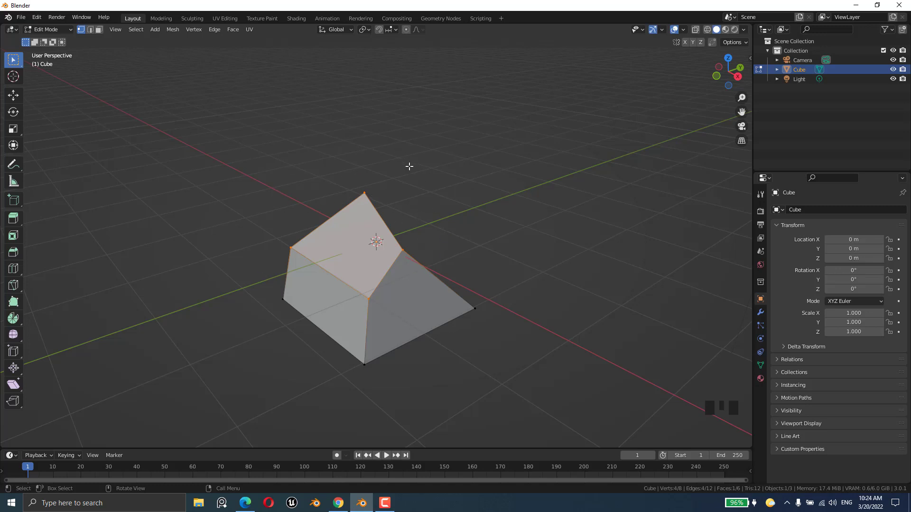
{"action": "key", "text": "1"}
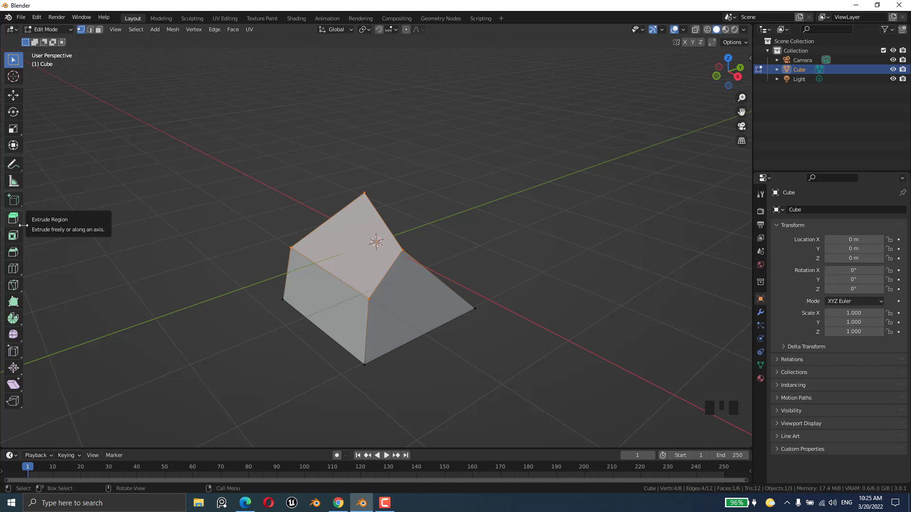
- Deselect all of the mesh's vertices and leave Edit Mode for Object Mode
{"action": "left_click", "coordinate": [270, 203]}
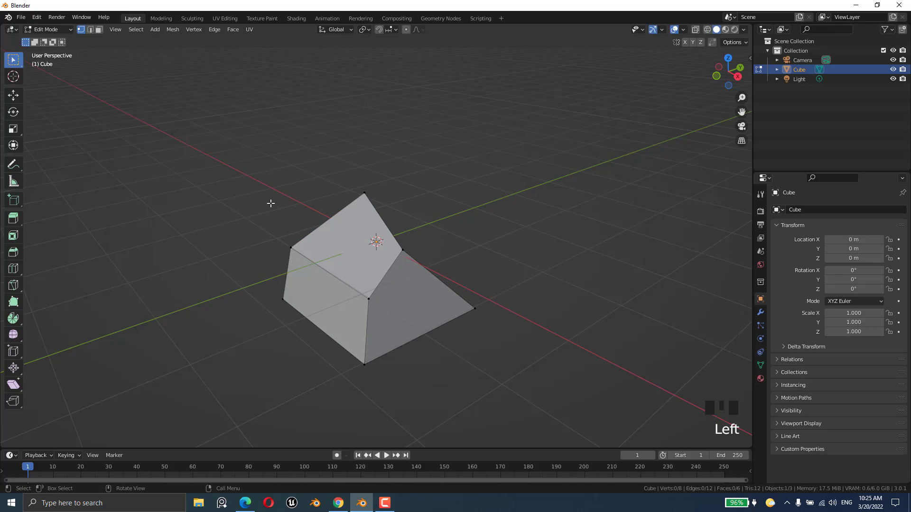
{"action": "key", "text": "Tab"}
{"action": "middle_click_drag", "start_coordinate": [271, 203], "coordinate": [544, 301]}
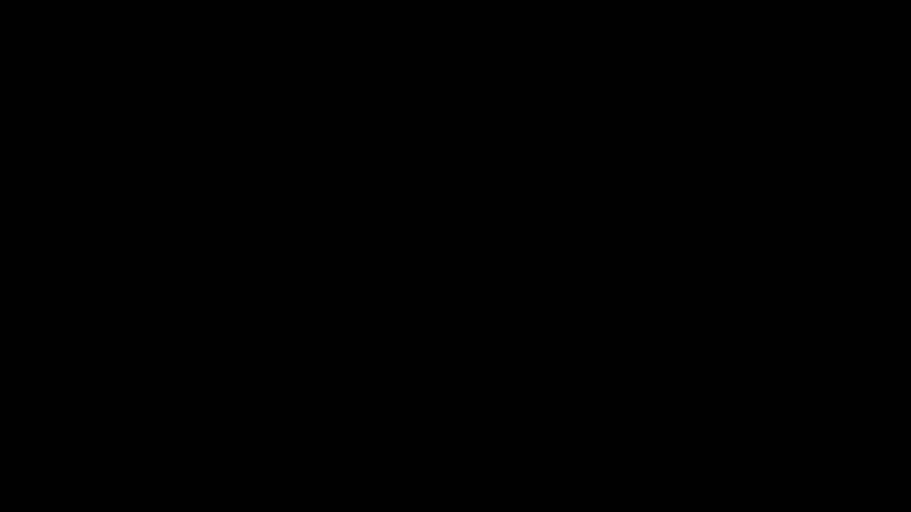